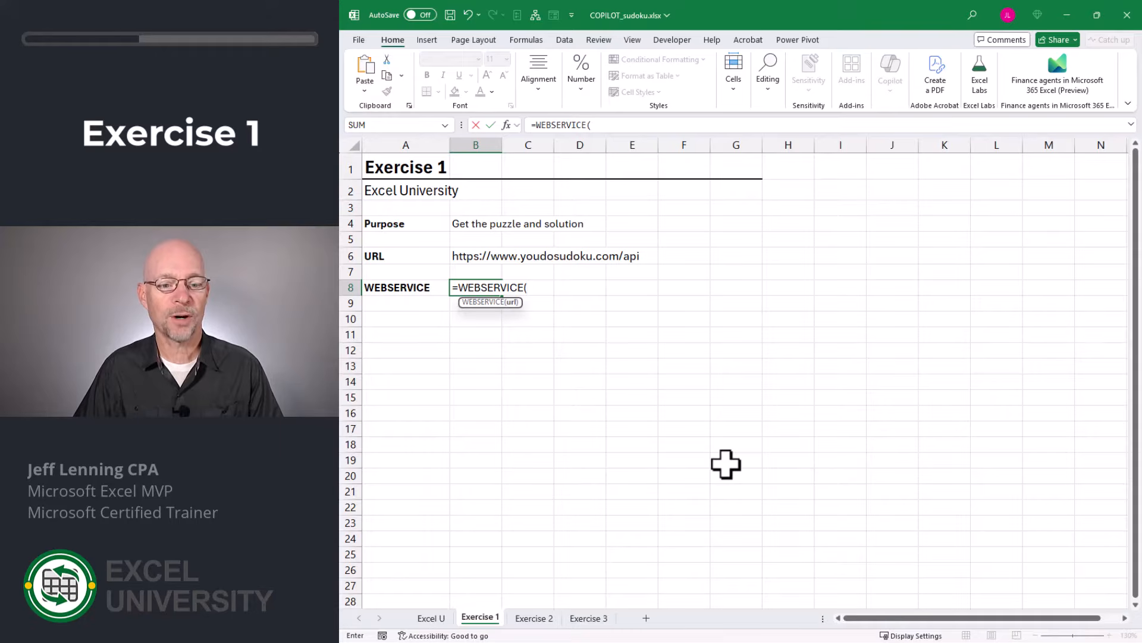
- Complete the WEBSERVICE formula in B8 of Exercise 1 so it references the URL in B6
click(472, 257)
text())
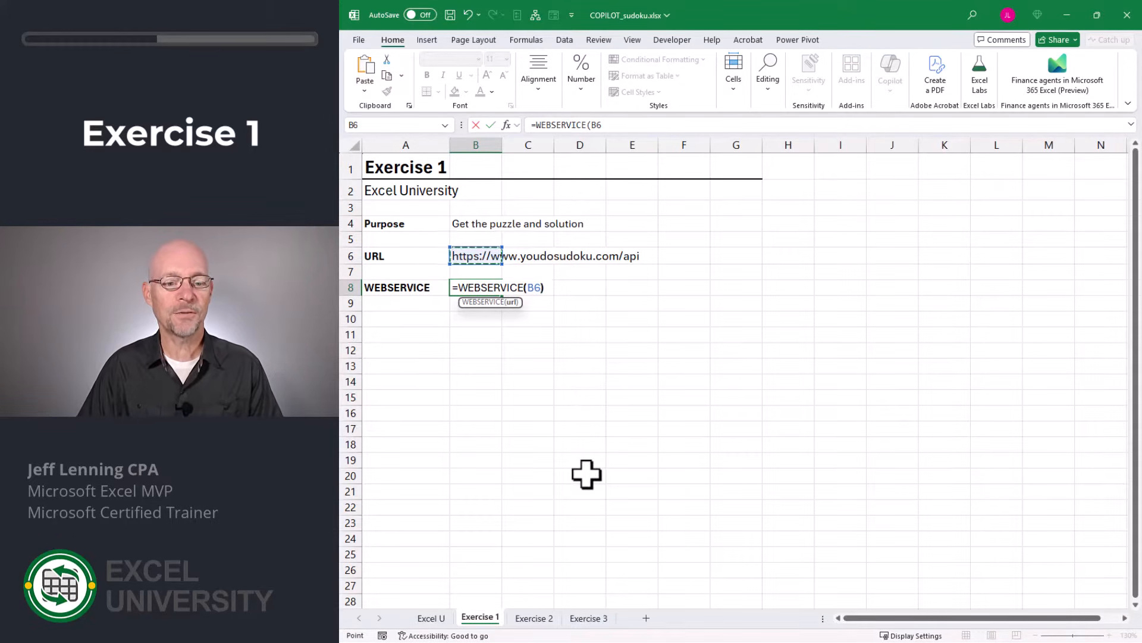
key(Return)
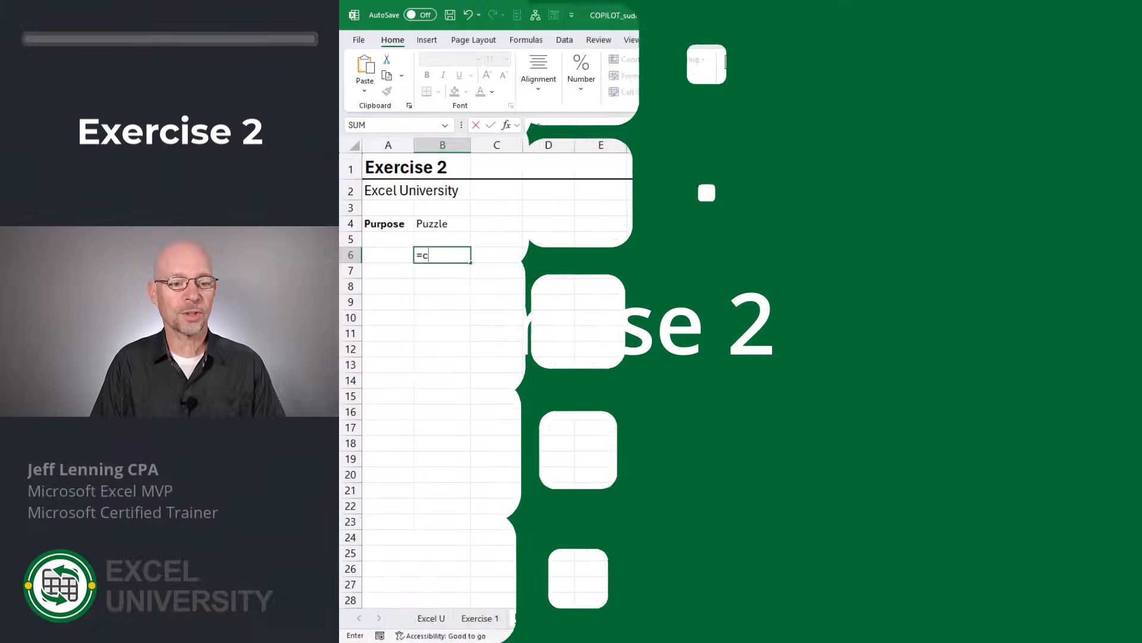
- Enter =COPILOT("create the soduko puzzle grid",'Exercise 1'!B8) in cell B6 of Exercise 2
text(p)
key(Tab)
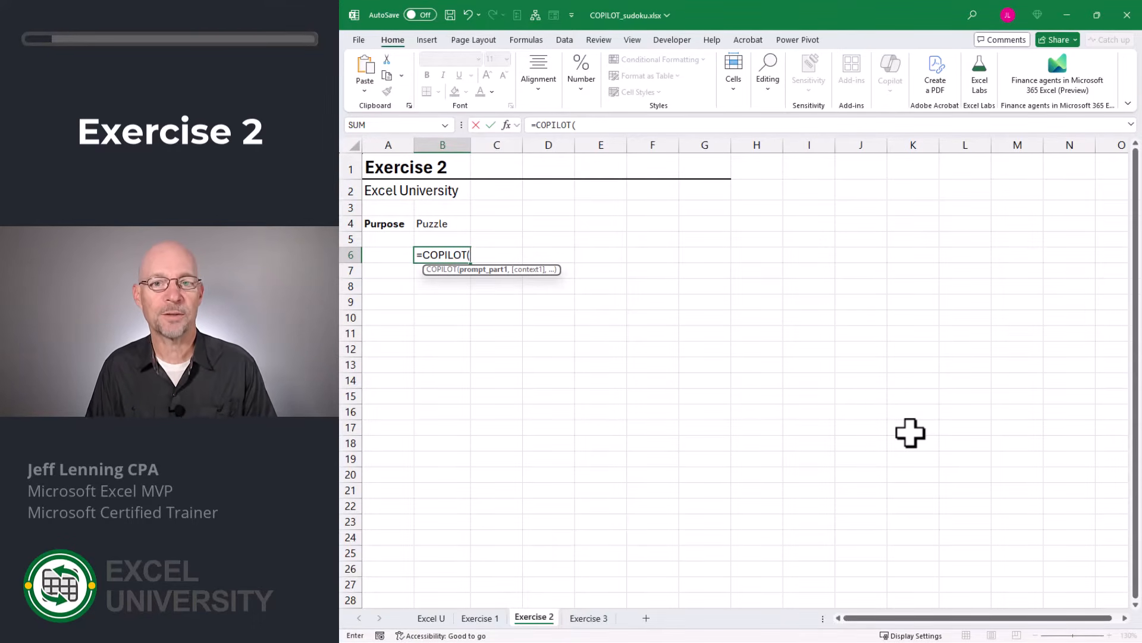
text(create t)
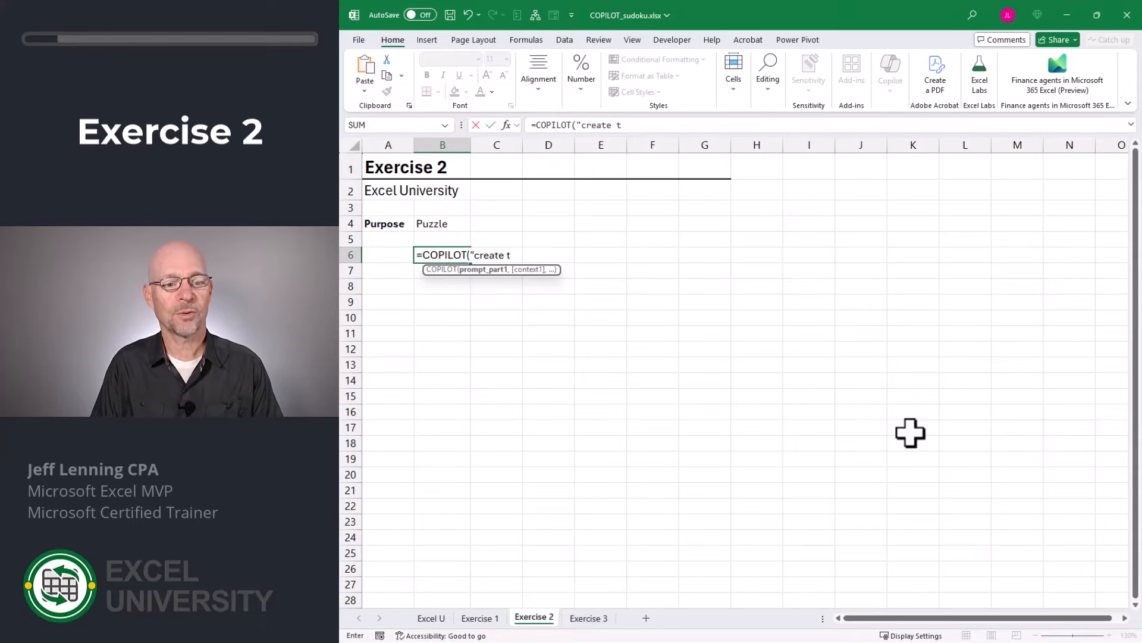
text(he soduko puzzle g)
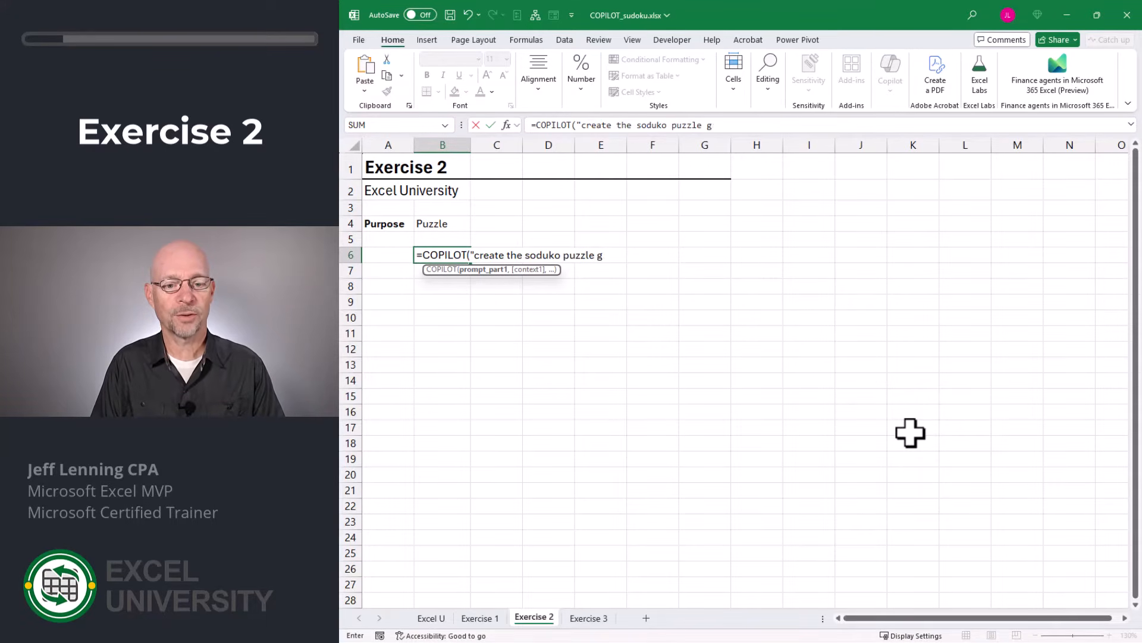
text(rid",)
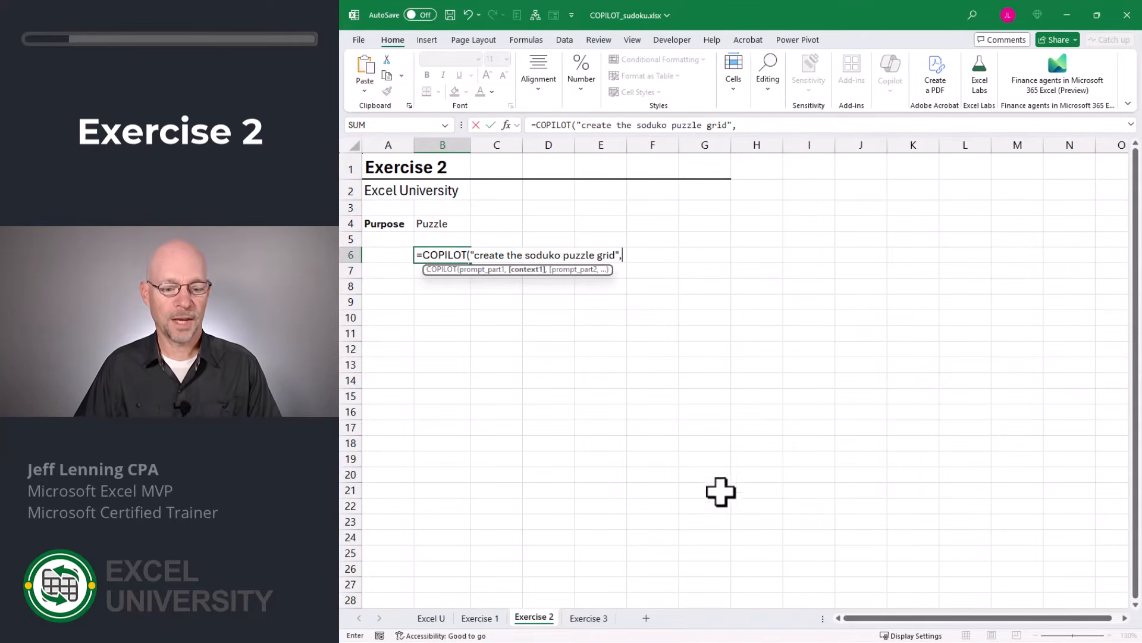
click(480, 619)
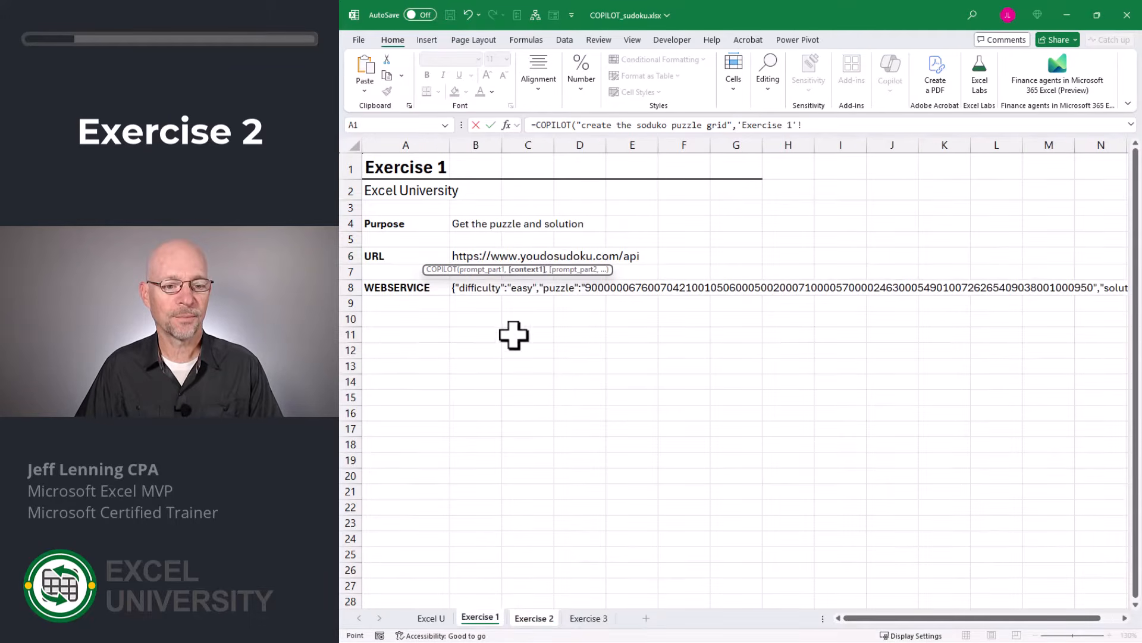
click(486, 288)
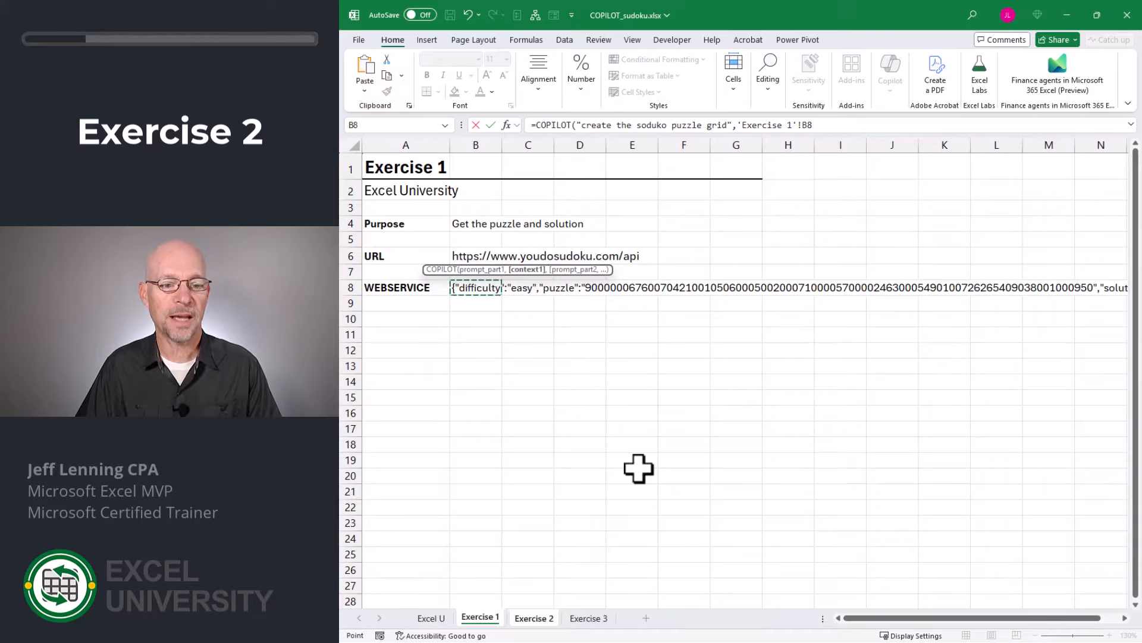
key(Return)
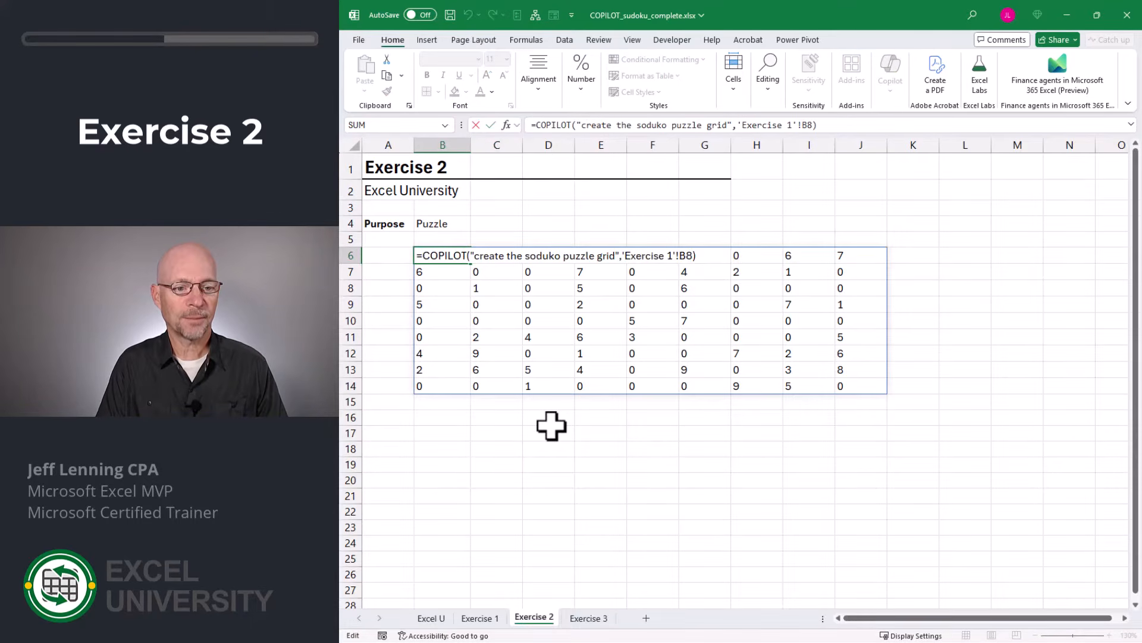
- Wrap the COPILOT formula in B6 in SUBSTITUTE, replacing "0" with an empty string ""
text(sub)
key(Tab)
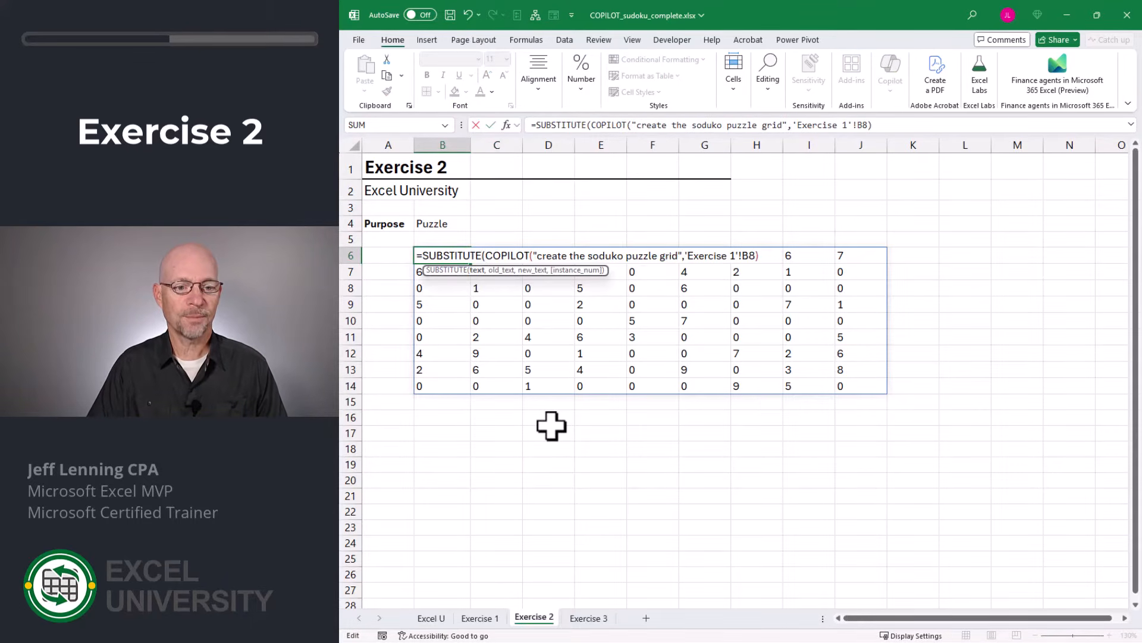
key(shift+End)
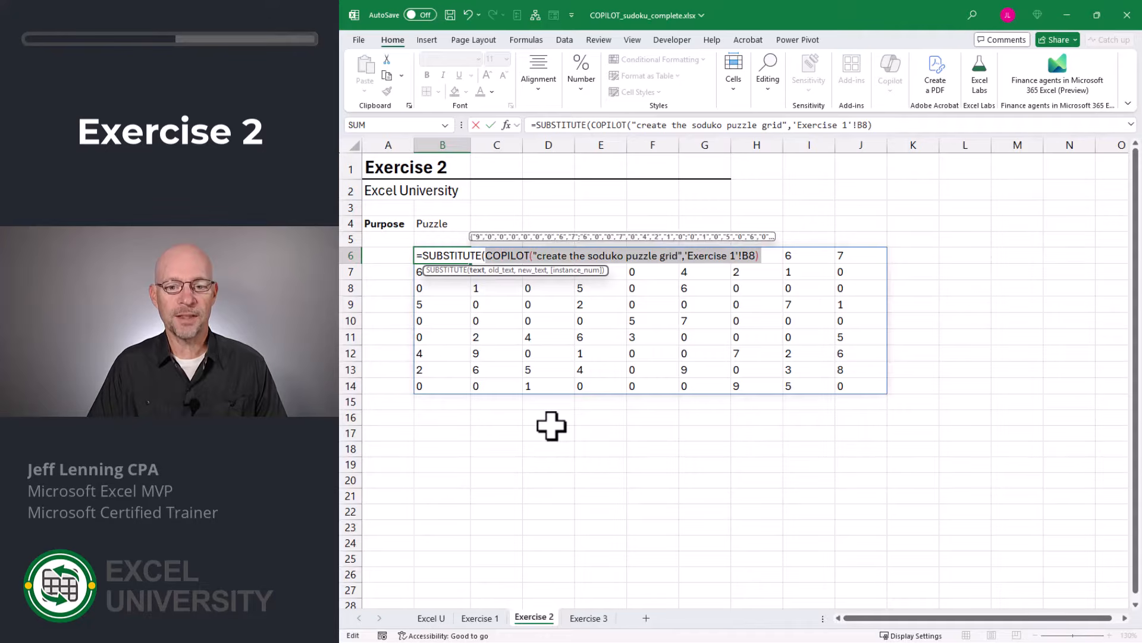
key(End)
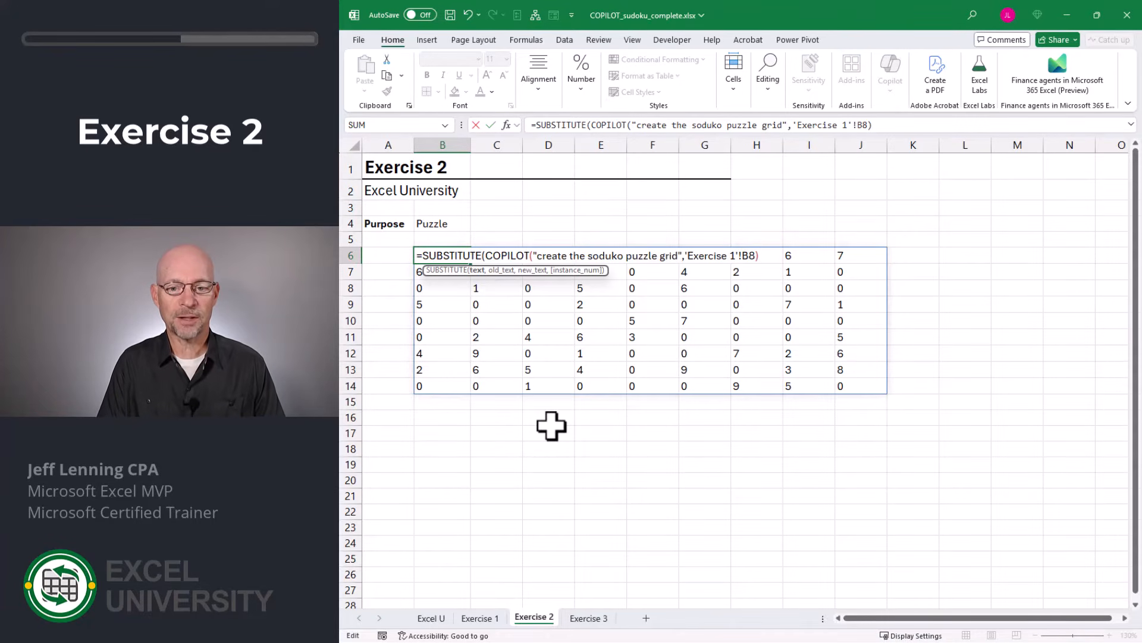
text(,"0)
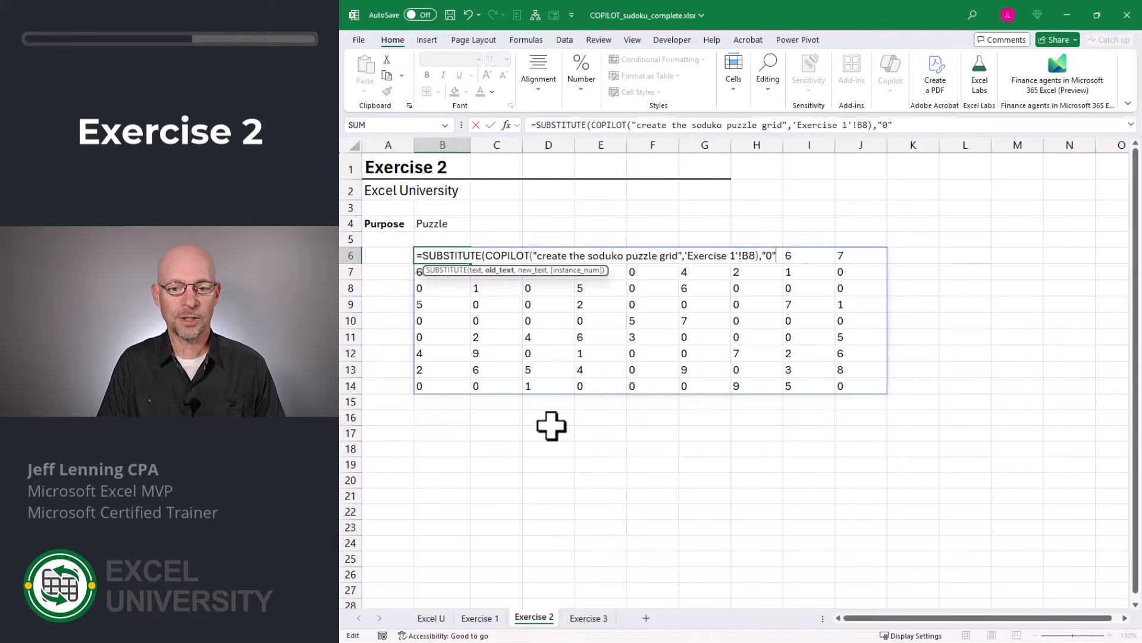
text(",)
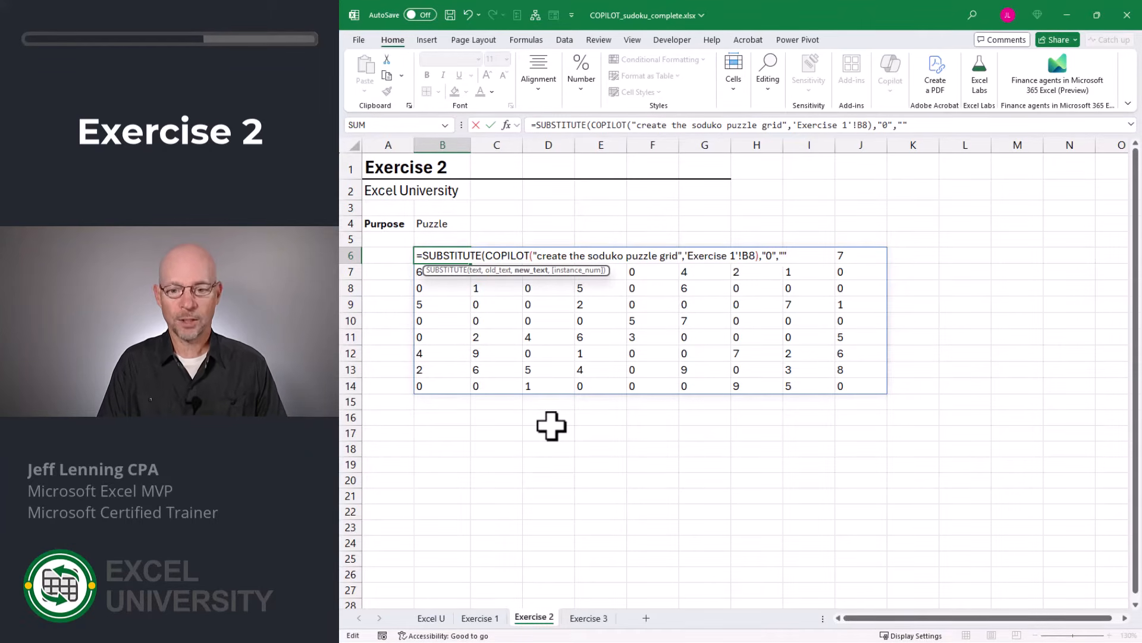
key(Return)
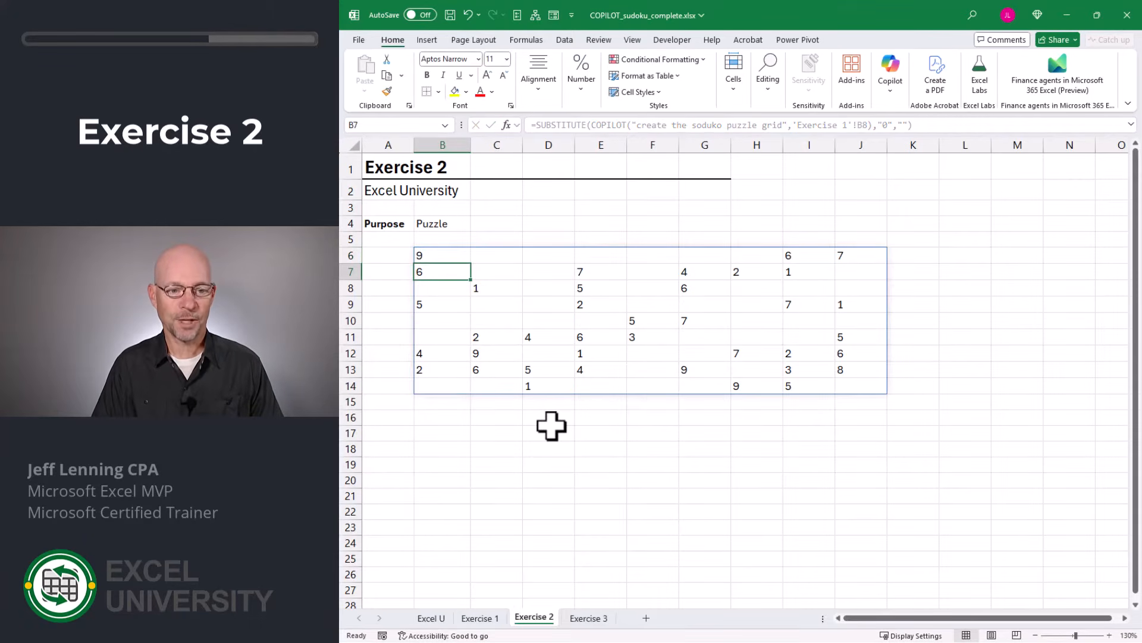
- Apply all borders to the puzzle grid in B6:J14
key(Up)
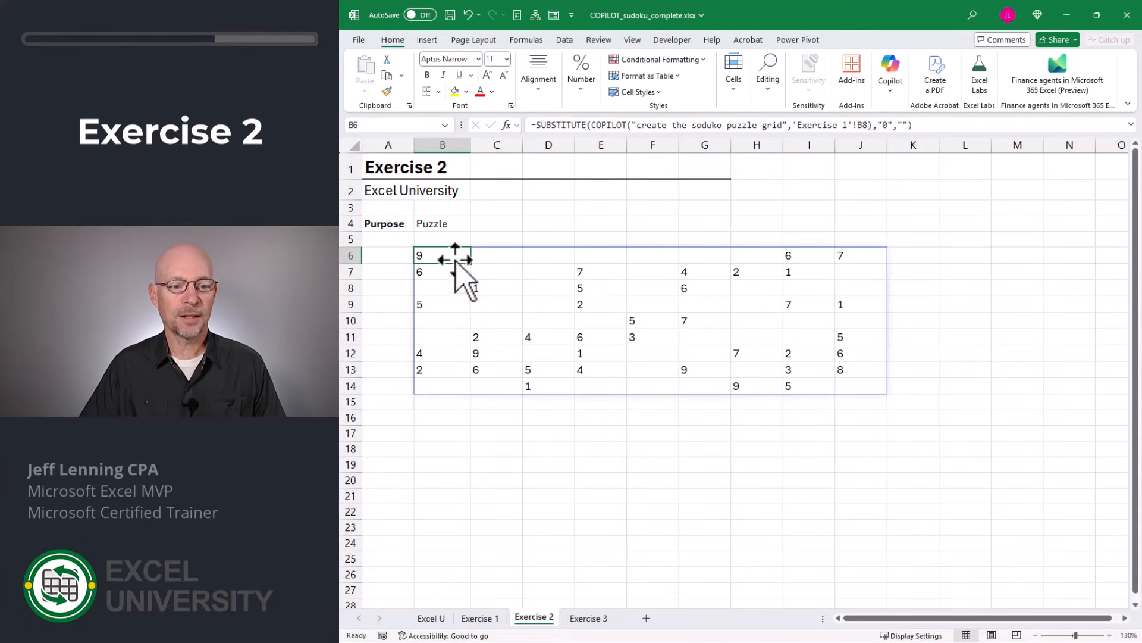
drag(456, 255, 864, 382)
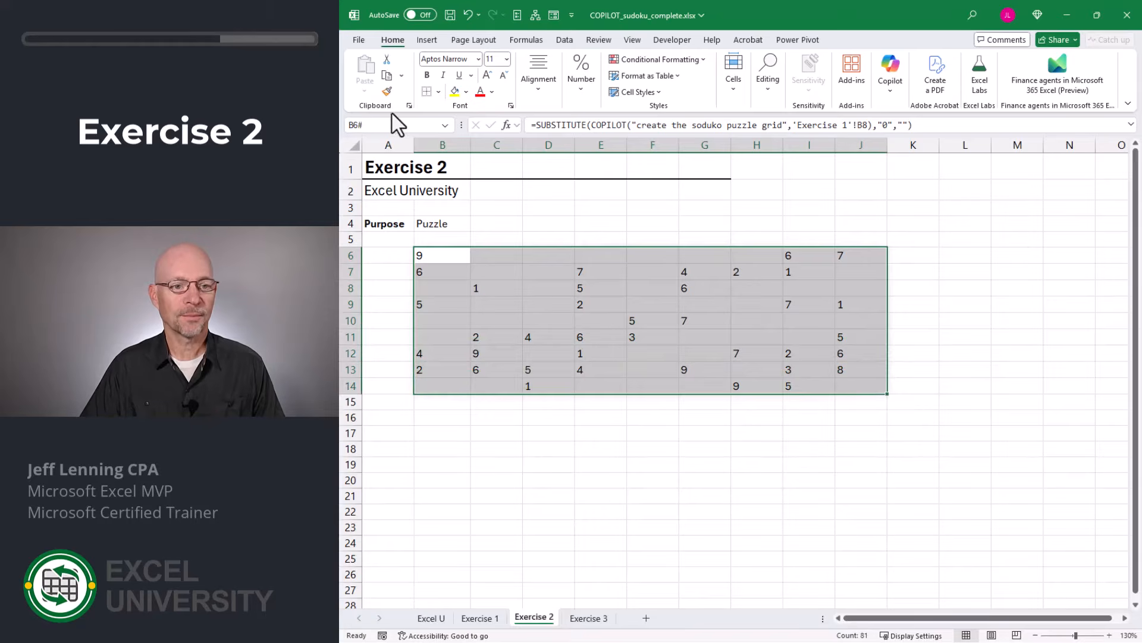
click(438, 91)
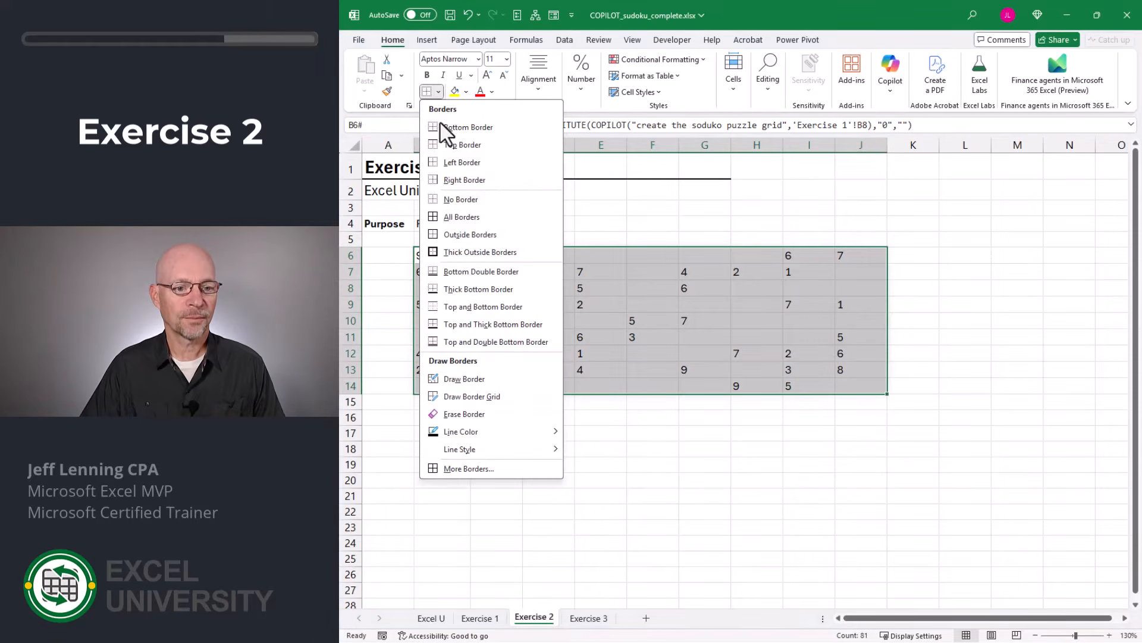
click(459, 218)
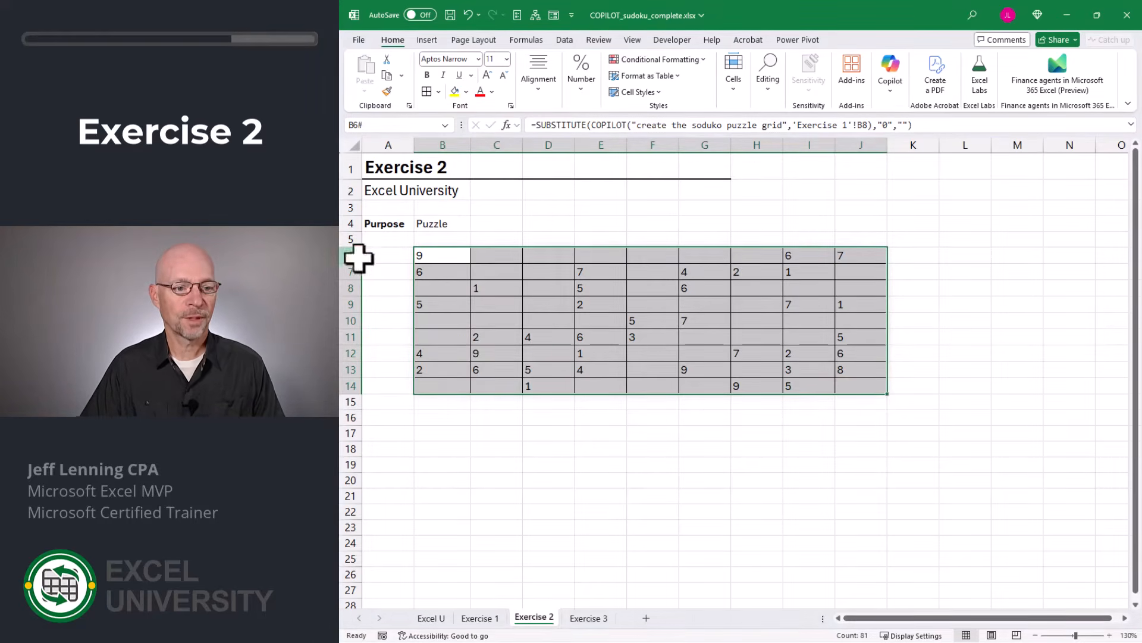
- Set the height of rows 6 to 14 to 40
drag(357, 255, 357, 388)
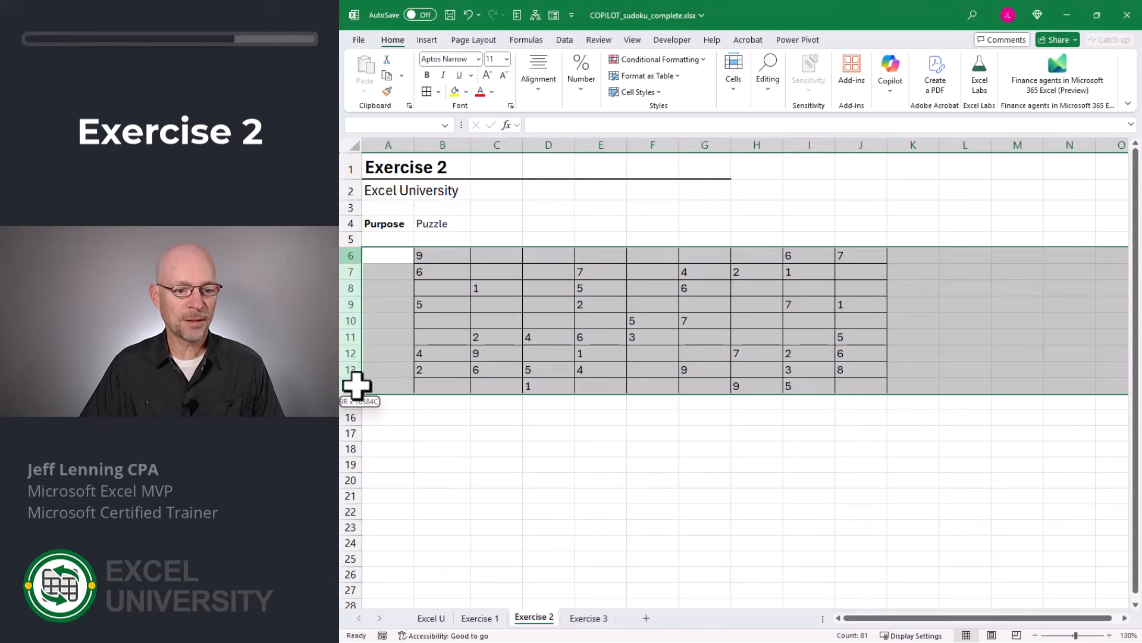
right_click(347, 256)
click(404, 469)
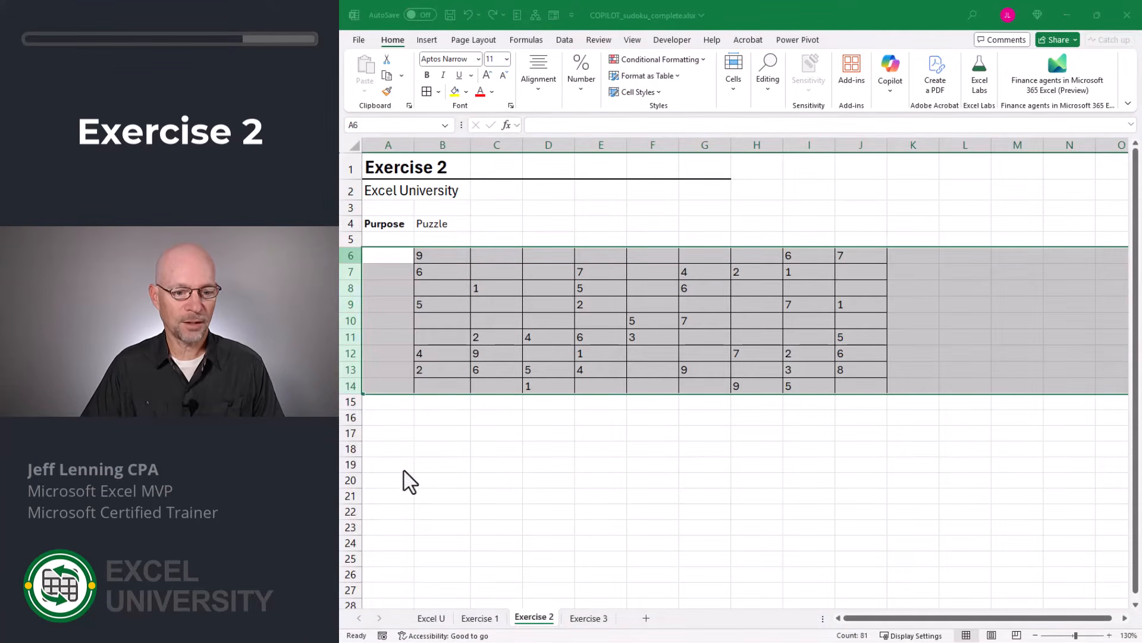
text(40)
key(Return)
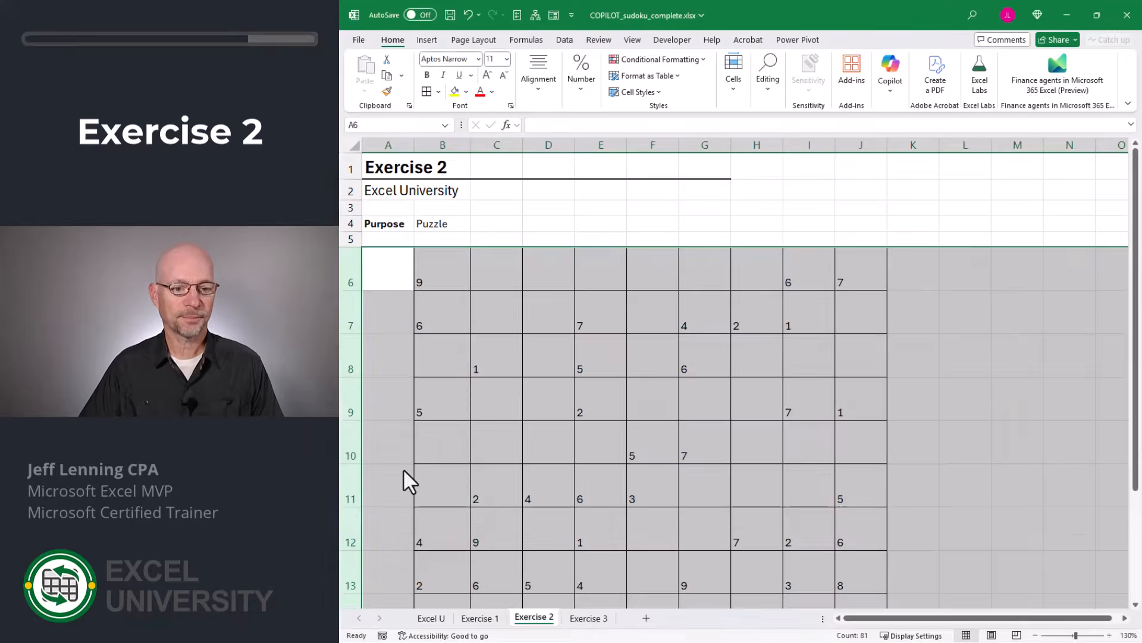
- Center the puzzle numbers in B6:J14 both vertically and horizontally
scroll(446, 348, down, 1)
drag(446, 226, 859, 571)
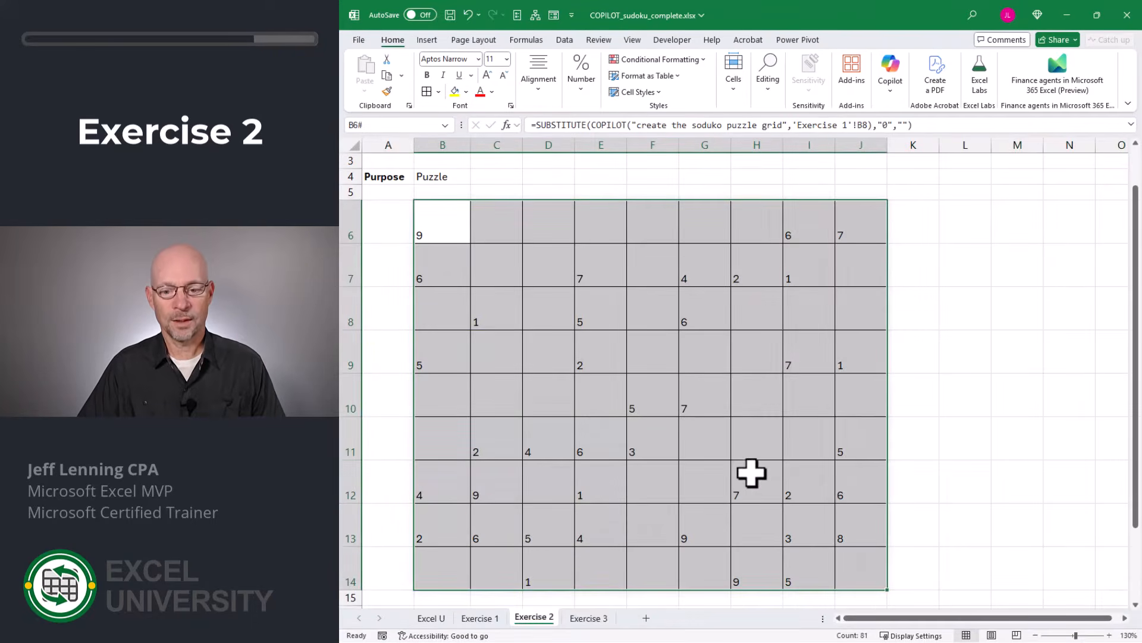
click(542, 84)
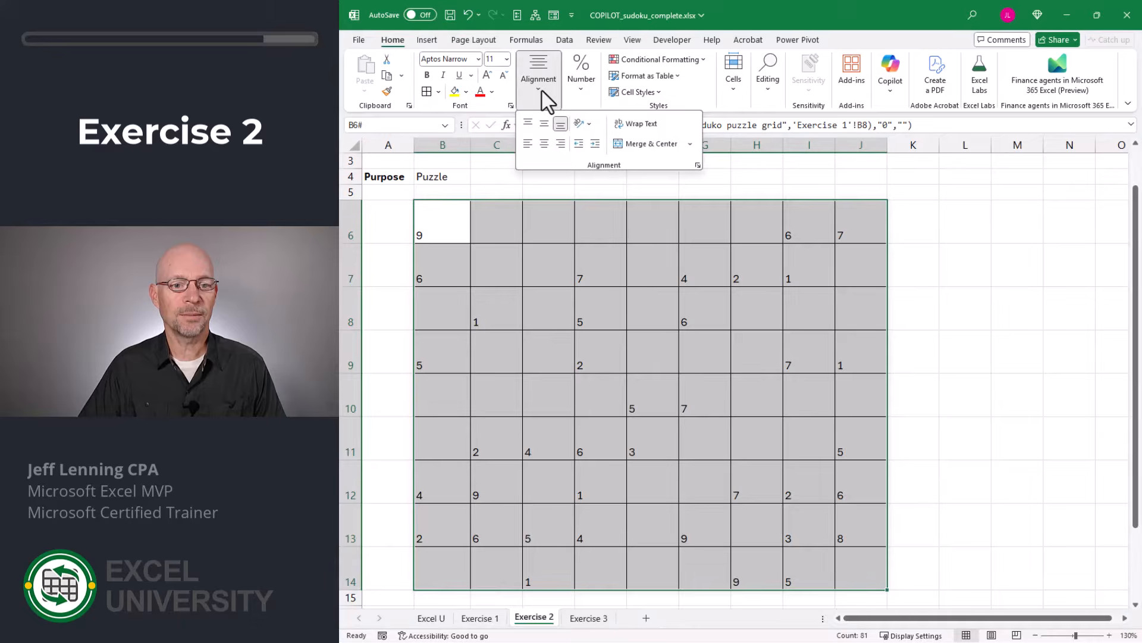
click(544, 124)
click(544, 144)
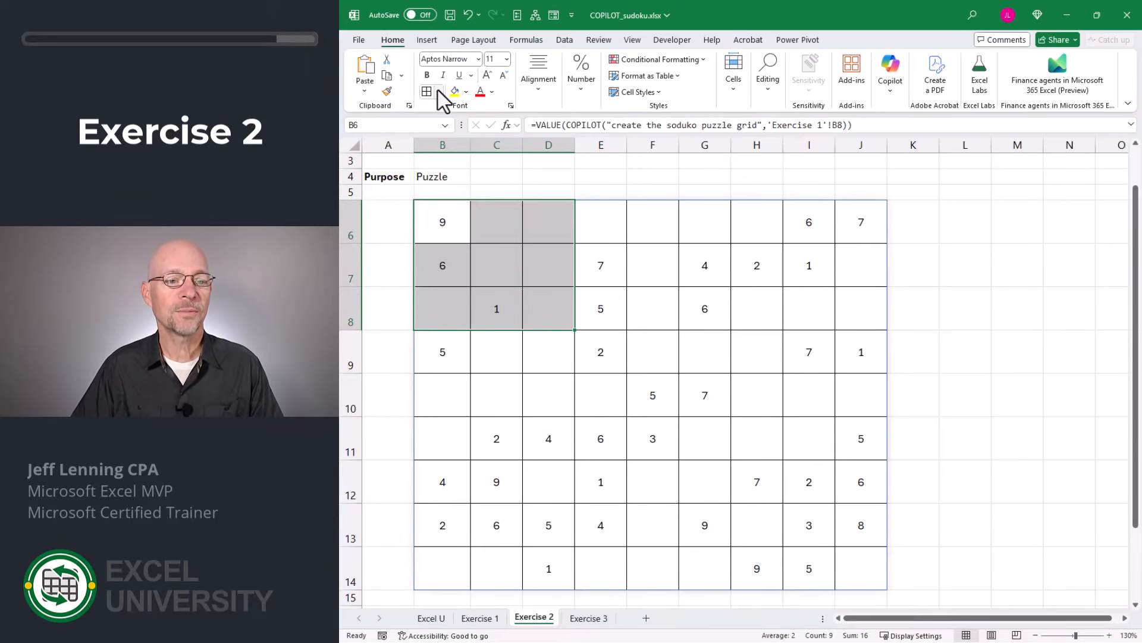
- Add thick outside borders to the three upper 3×3 blocks: B6:D8, E6:G8 and H6:J8
click(438, 92)
click(471, 252)
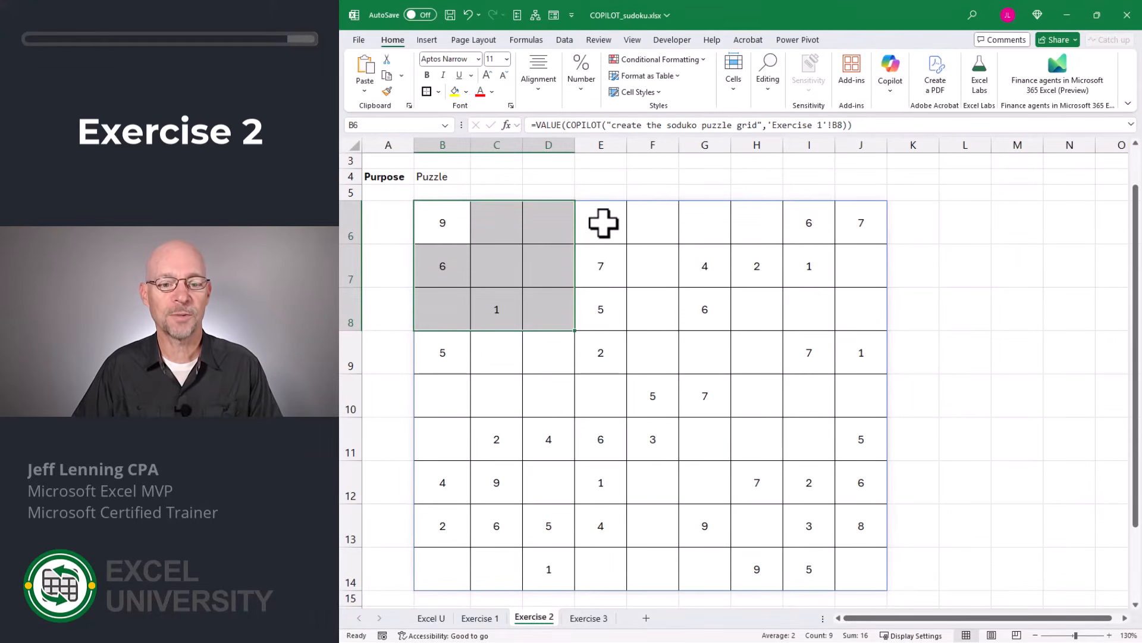
drag(602, 222, 705, 309)
click(427, 92)
drag(757, 223, 861, 309)
click(426, 92)
- Add thick outside borders to the three middle 3×3 blocks: B9:D11, E9:G11 and H9:J11
drag(443, 353, 549, 439)
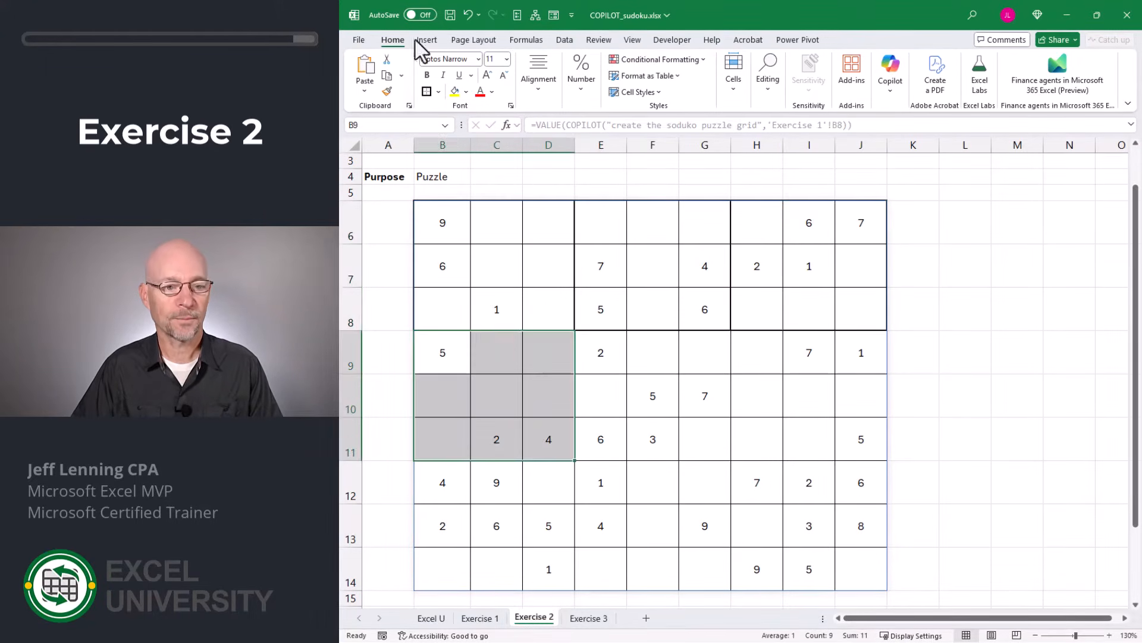
click(427, 92)
drag(602, 351, 705, 439)
click(426, 92)
drag(757, 353, 861, 439)
click(427, 92)
- Add thick outside borders to the three lower 3×3 blocks, B12:D14, E12:G14 and H12:J14, and deselect the grid
drag(442, 483, 549, 569)
click(427, 92)
drag(601, 483, 705, 568)
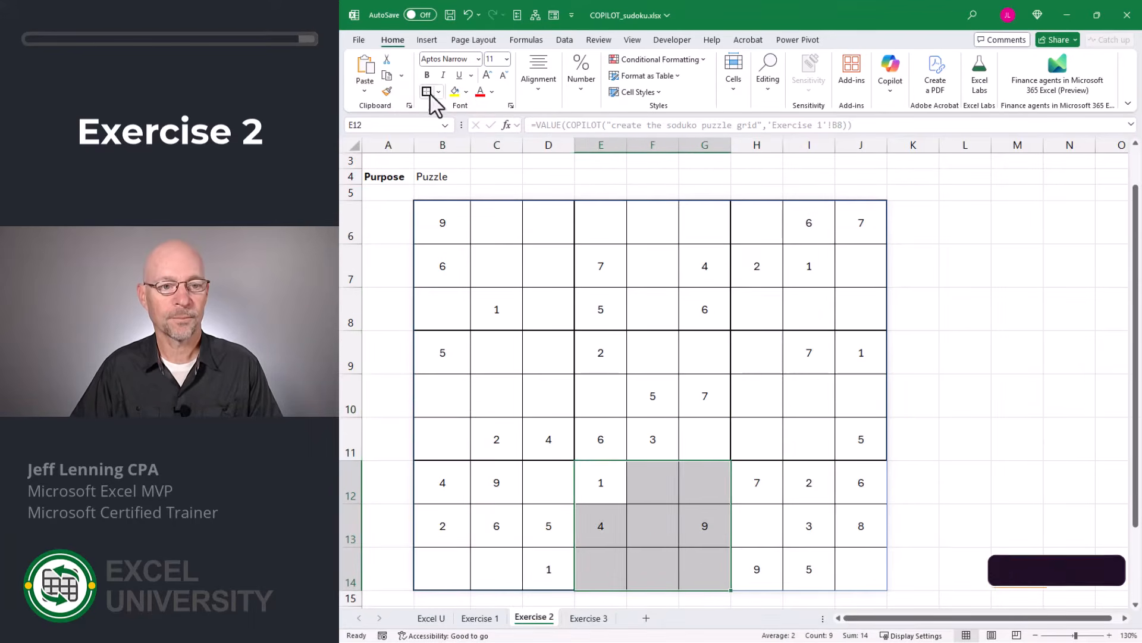
click(427, 93)
drag(757, 482, 861, 569)
click(427, 93)
click(958, 342)
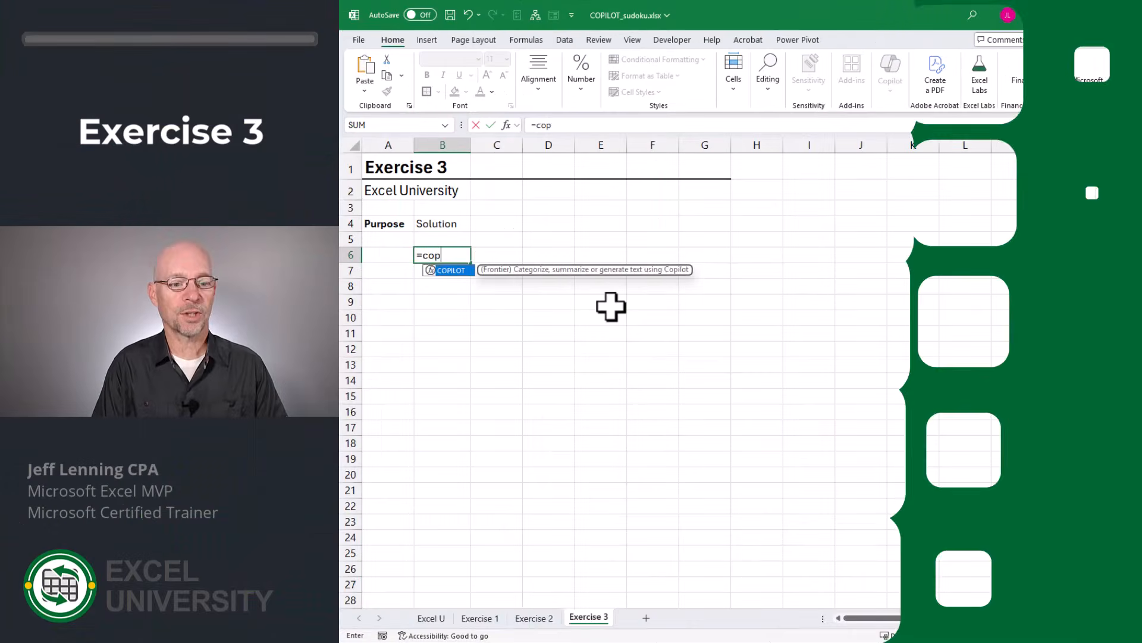
- Enter =COPILOT("create the soduko solution grid",'Exercise 1'!B8) in cell B6 of Exercise 3
key(Tab)
text("create the)
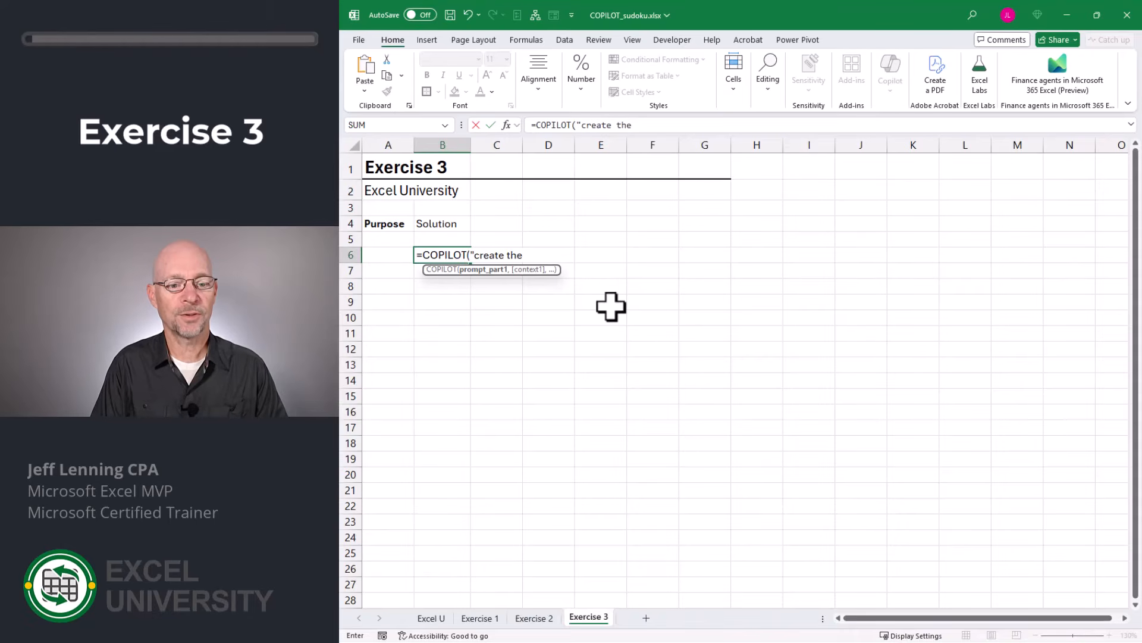
text( soduko solution grid",)
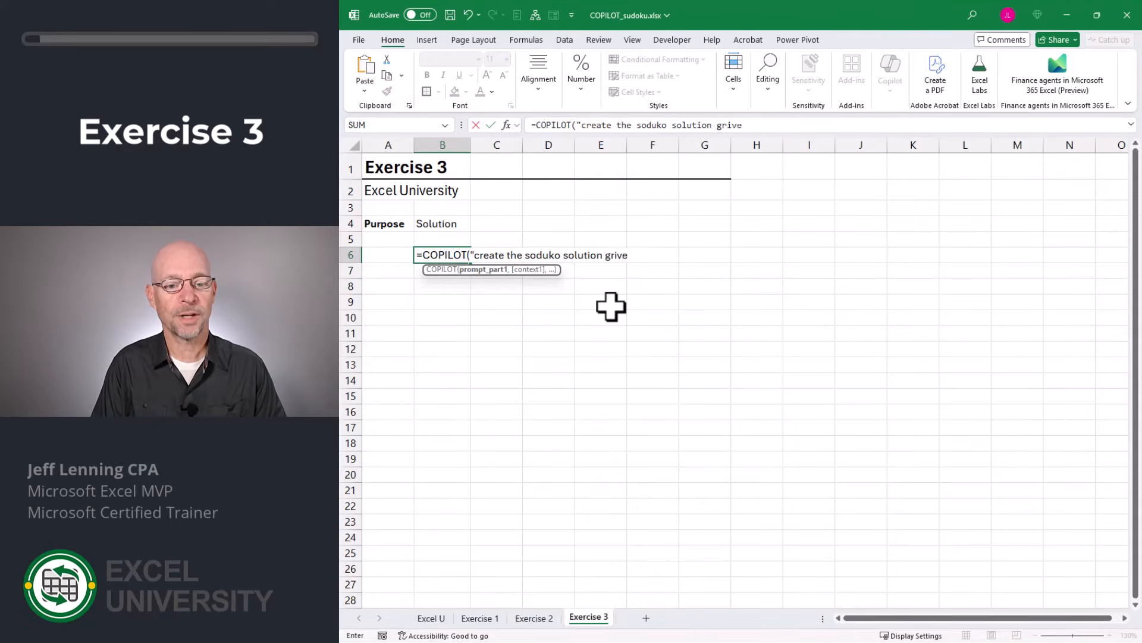
click(480, 618)
click(461, 286)
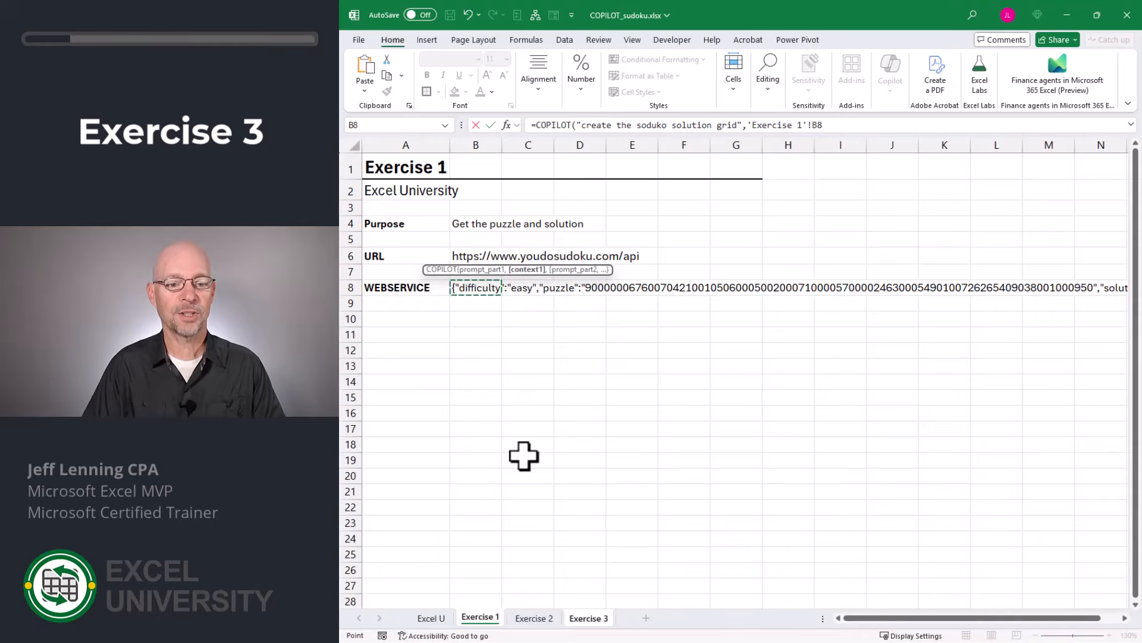
key(Return)
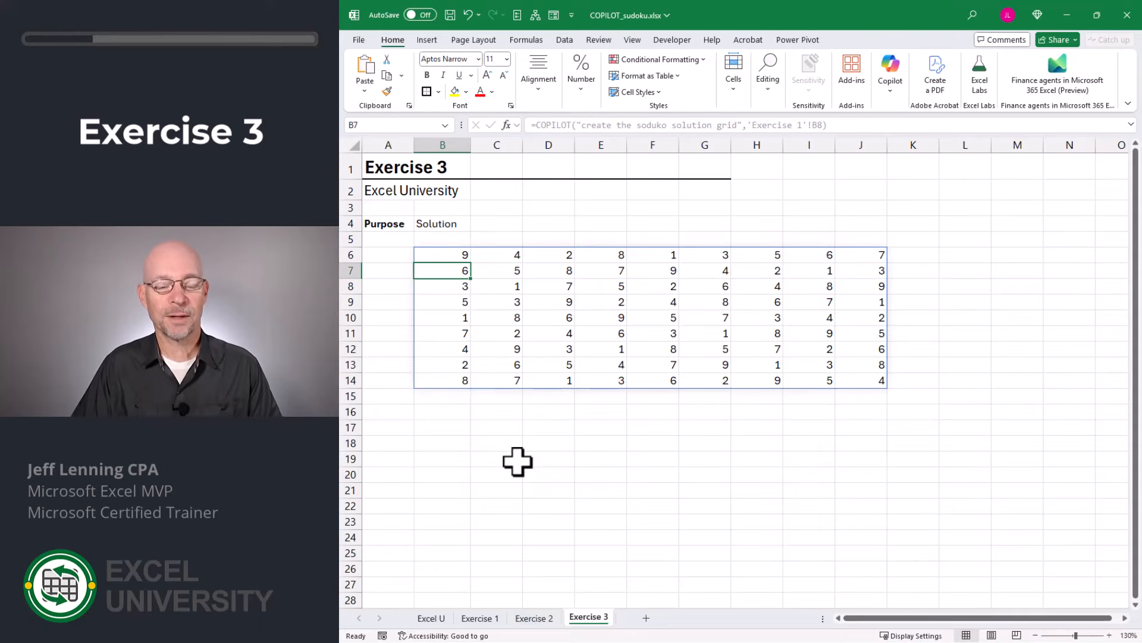
- Copy the puzzle grid B6:J14 from Exercise 2 and paste only its formats onto the solution grid B6:J14 in Exercise 3
click(537, 619)
drag(425, 217, 841, 557)
key(ctrl+c)
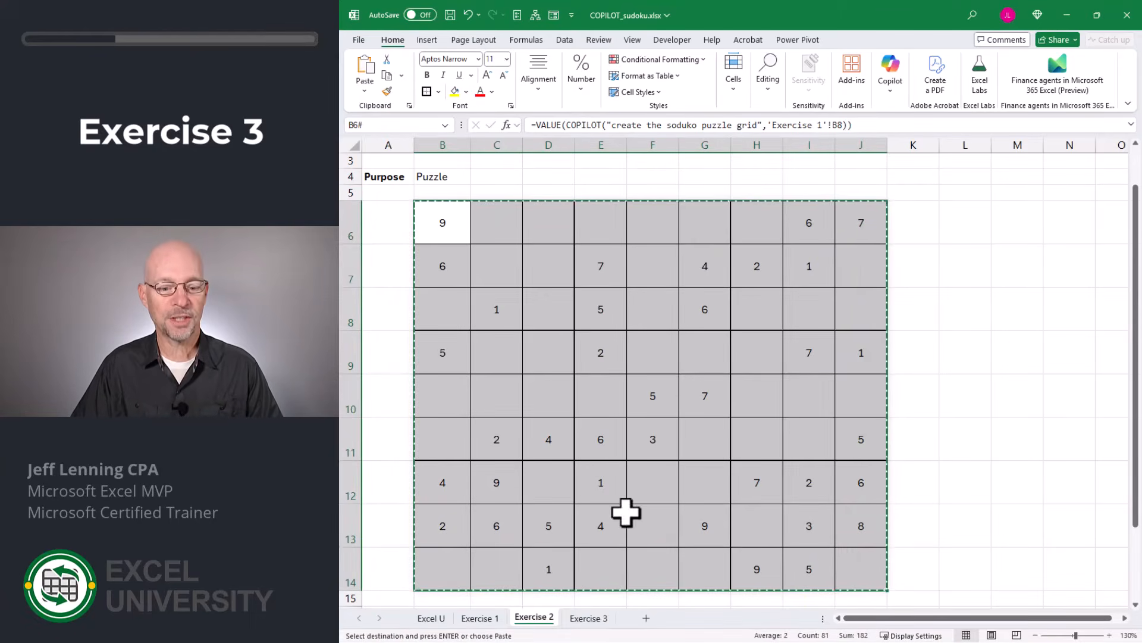
click(594, 619)
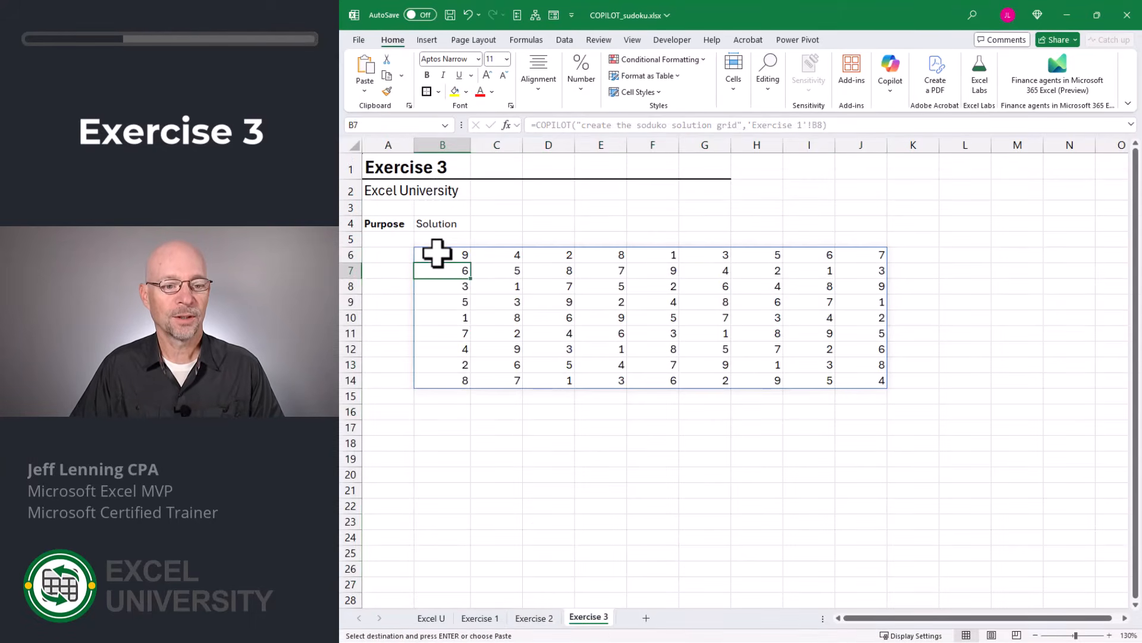
drag(439, 254, 843, 382)
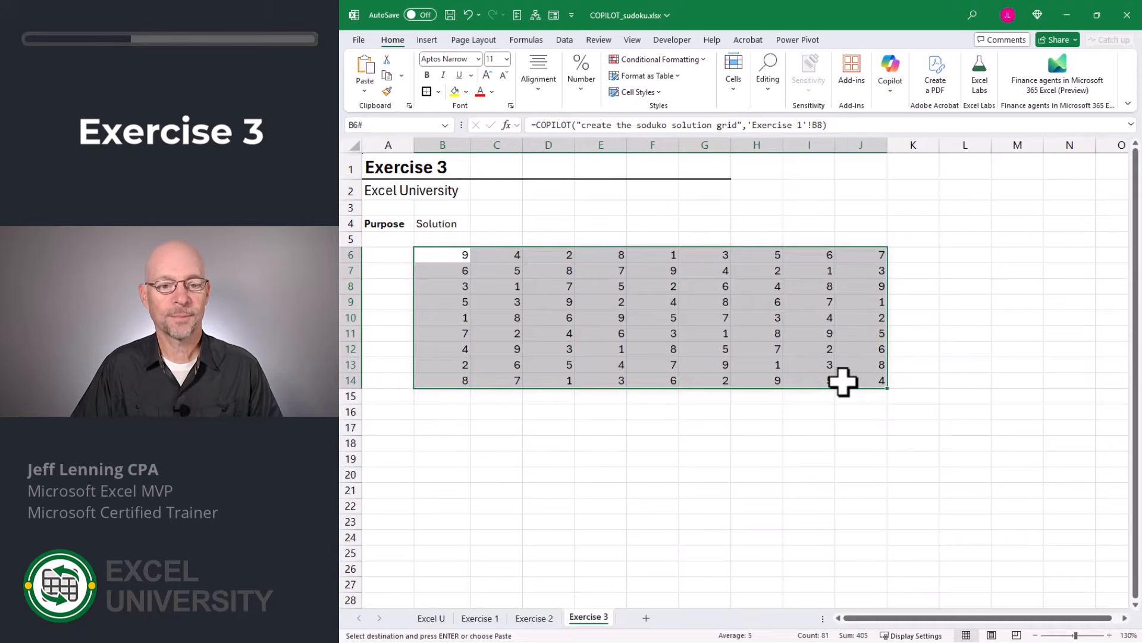
click(365, 90)
click(393, 241)
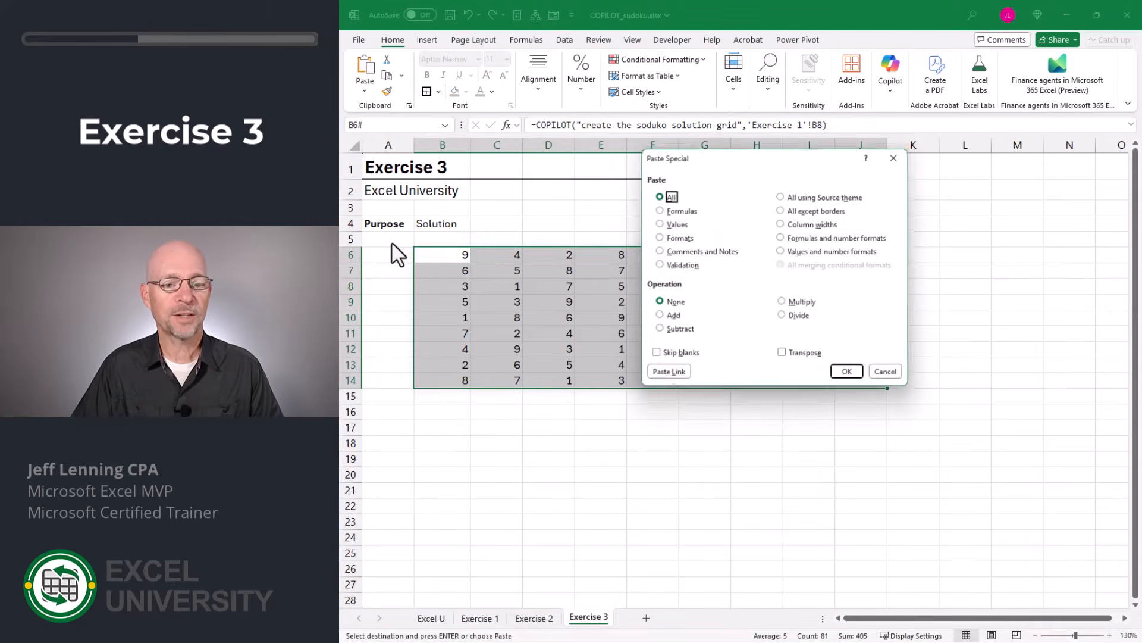
click(678, 238)
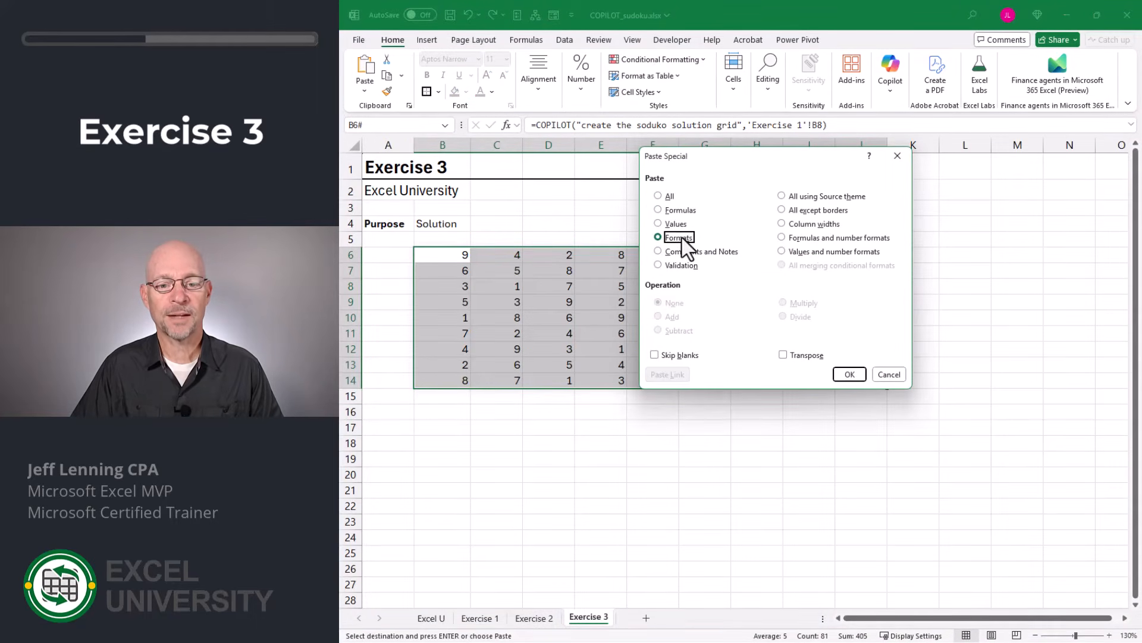
click(850, 375)
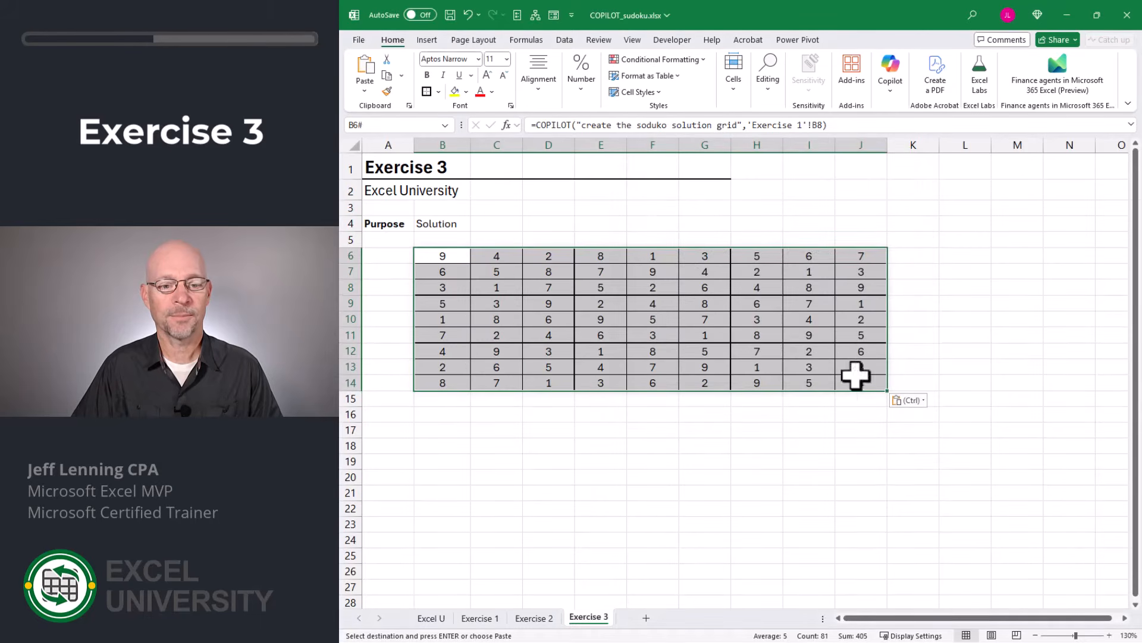
- Set the height of rows 6 to 14 in Exercise 3 to 40 and deselect the rows
drag(359, 258, 357, 381)
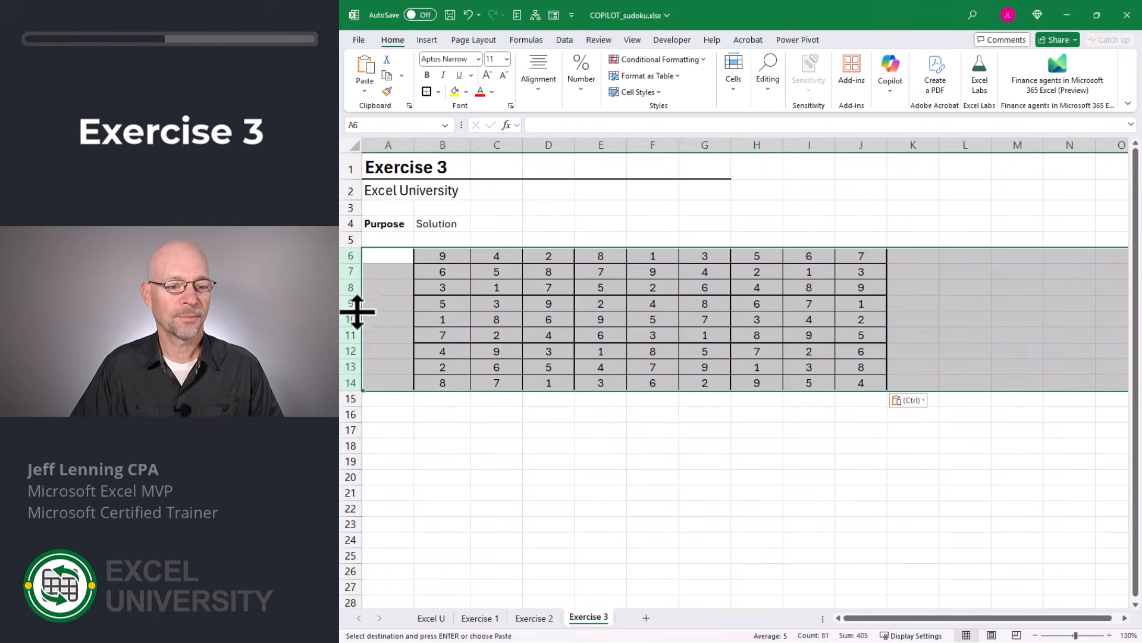
right_click(351, 256)
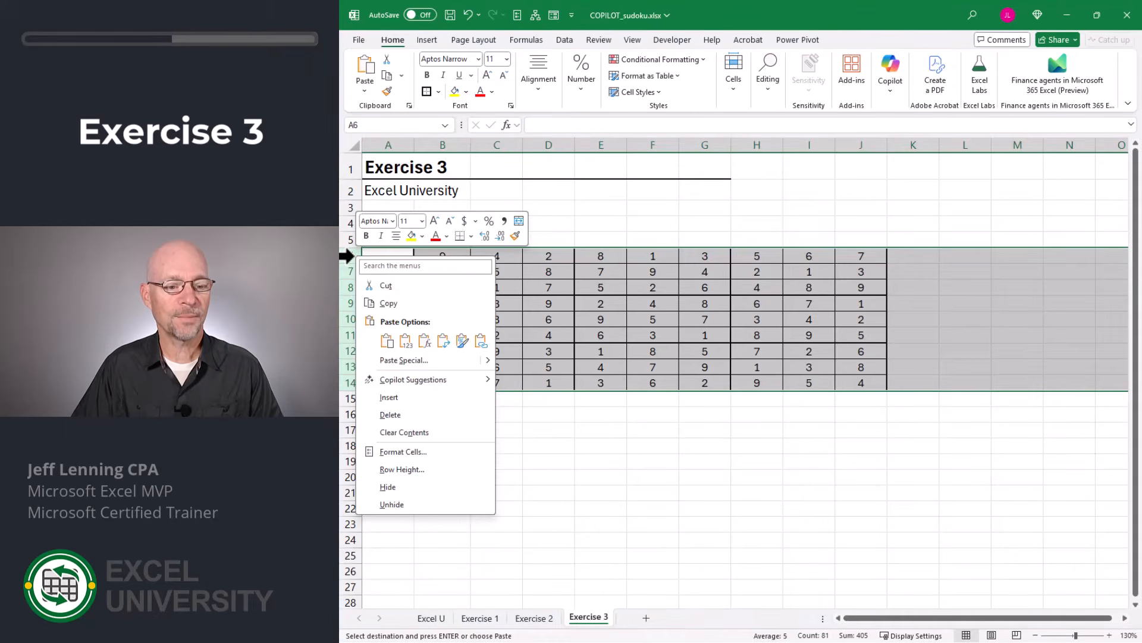
click(415, 469)
text(4)
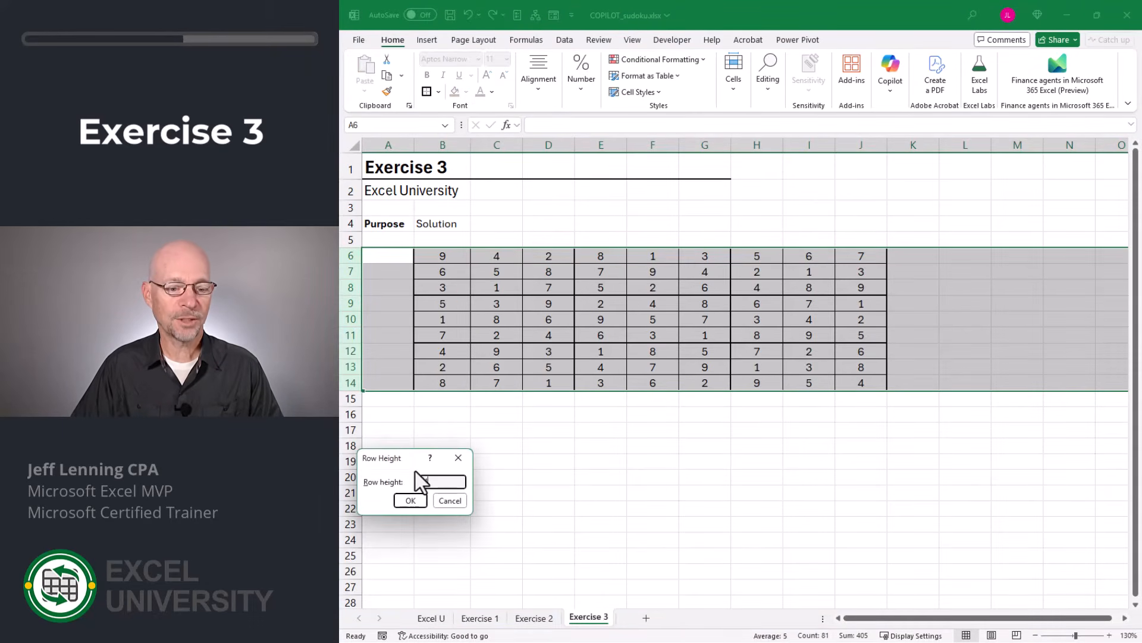
text(0)
key(Return)
click(451, 275)
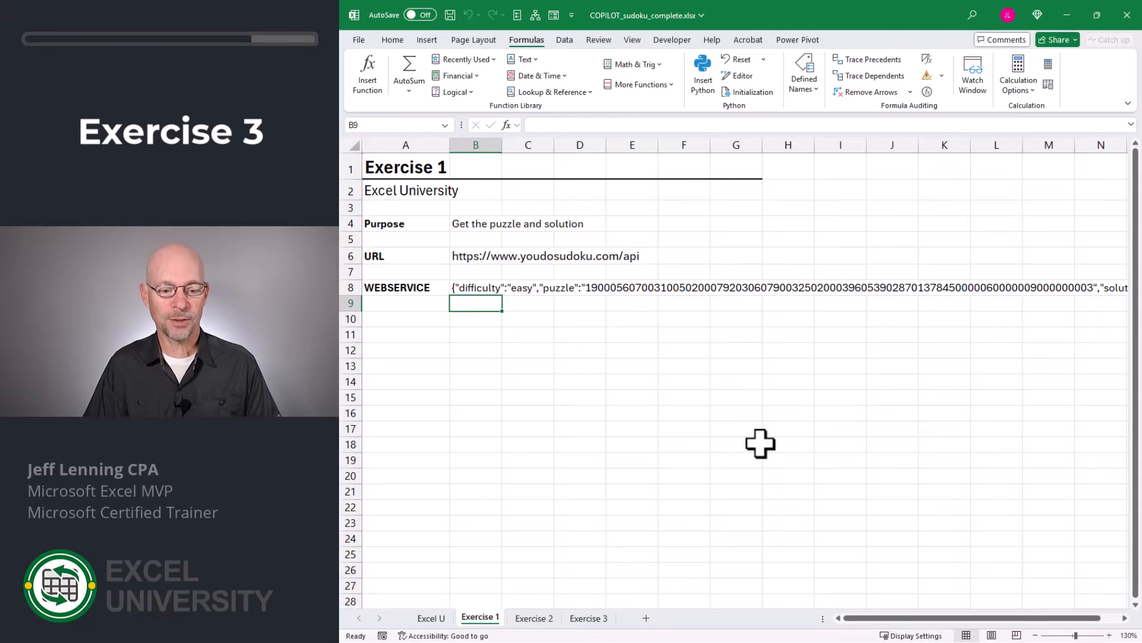
- View the puzzle grid on the Exercise 2 sheet of COPILOT_sudoku_complete.xlsx
key(ctrl+Page_Down)
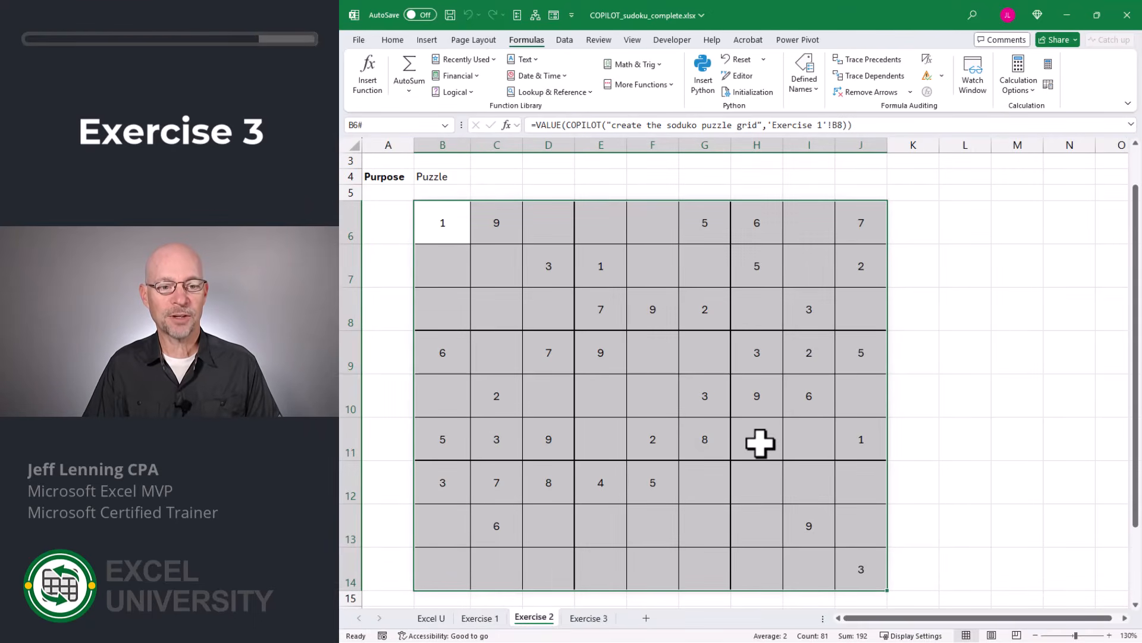